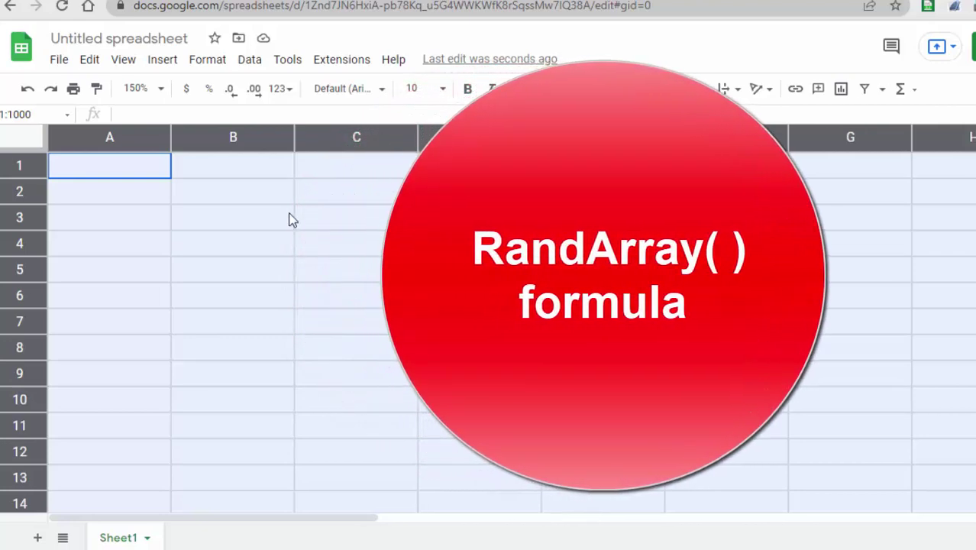
- Enter =RANDARRAY() in B3 so it shows a single random decimal, 0.4075513226
left_click(288, 219)
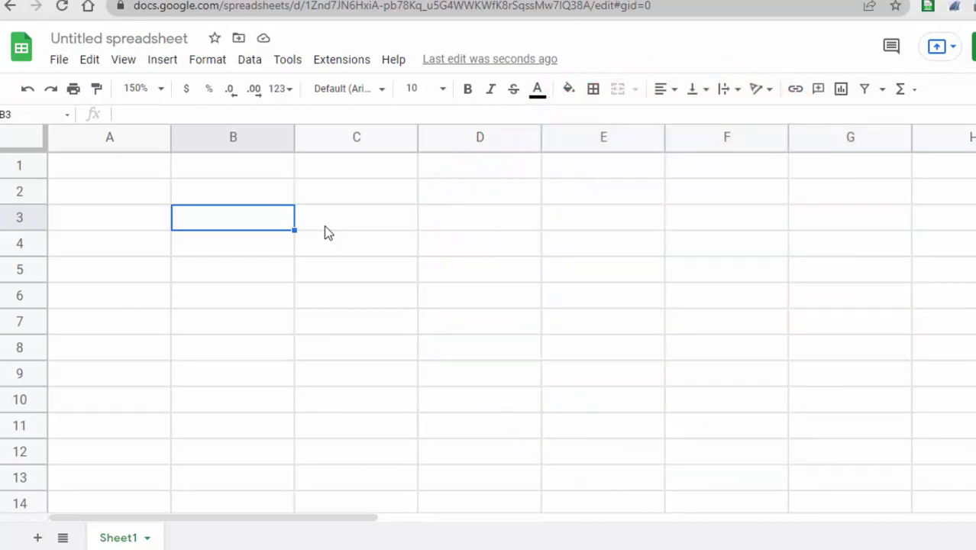
type("=r")
type("a")
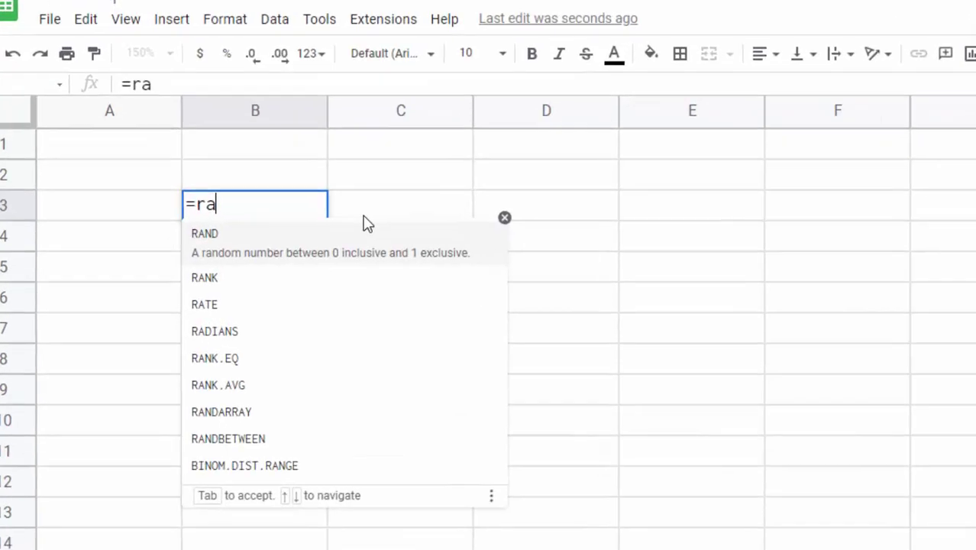
type("nda")
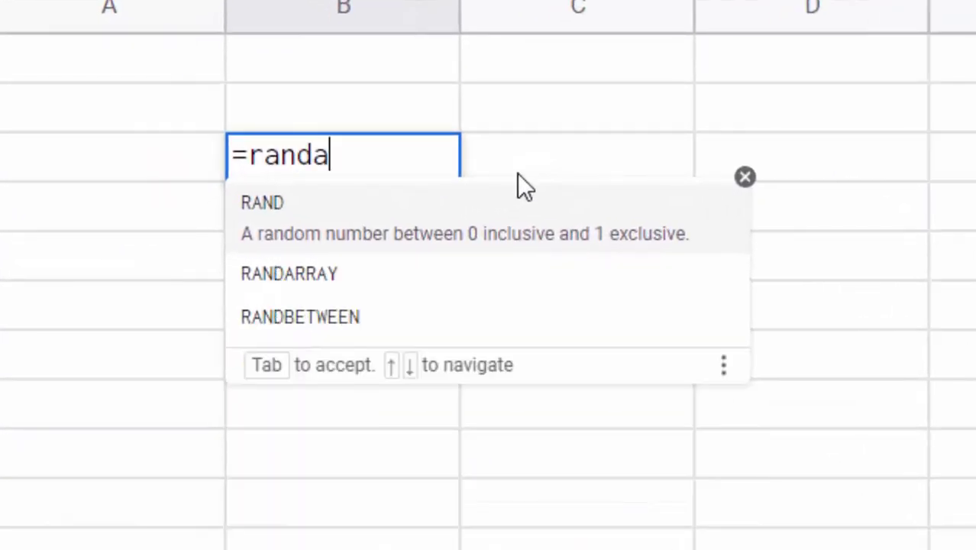
type("rr")
key("Tab")
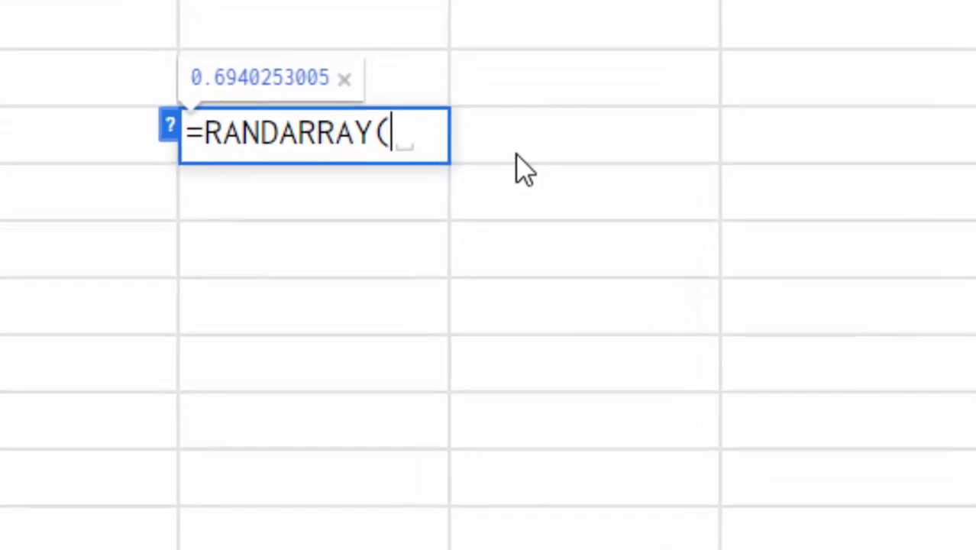
key("BackSpace")
key("BackSpace")
key("BackSpace")
key("BackSpace")
key("BackSpace")
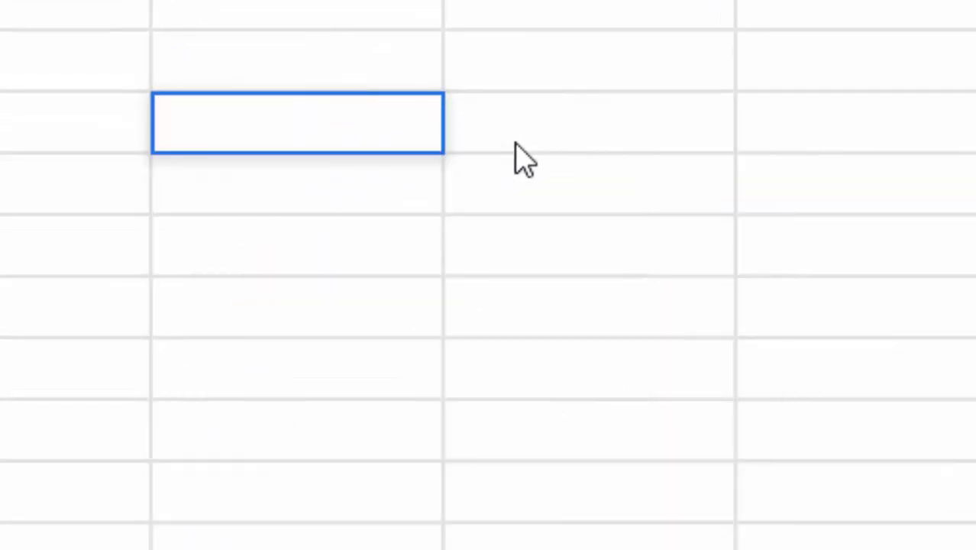
left_click(415, 191)
left_click(322, 130)
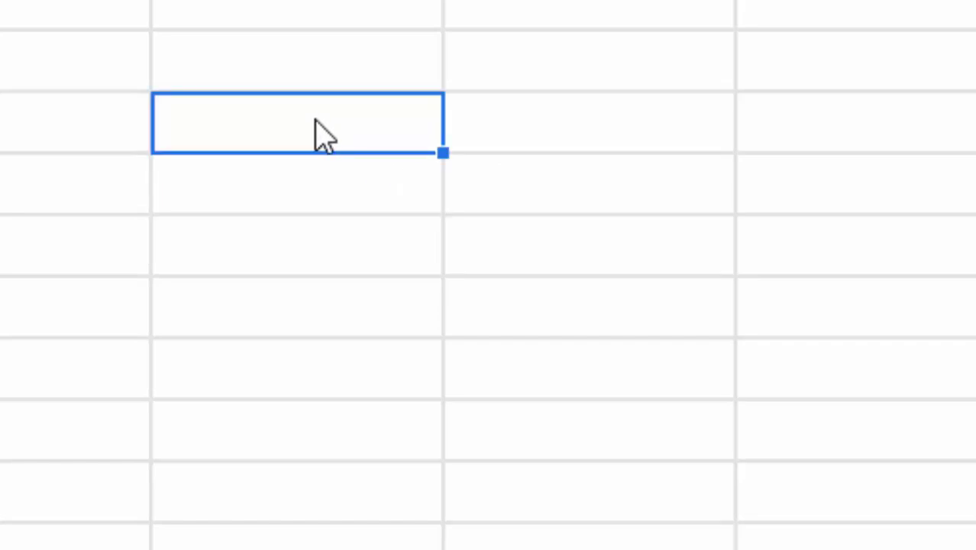
type("=ran")
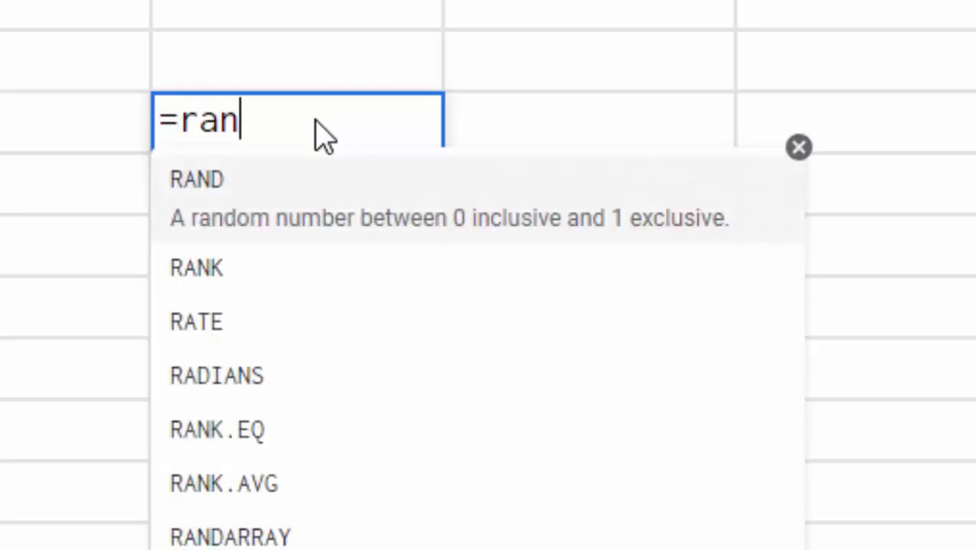
type("d")
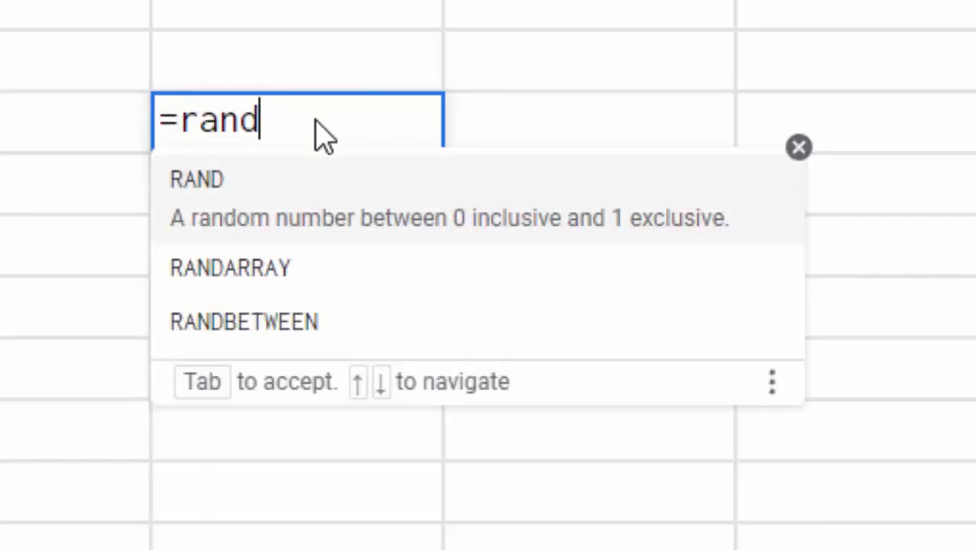
left_click(279, 273)
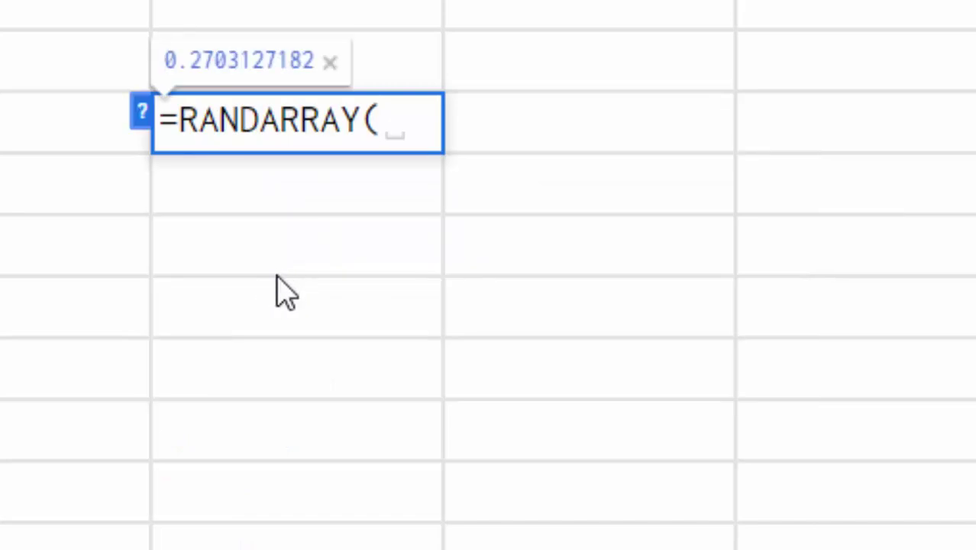
type(")")
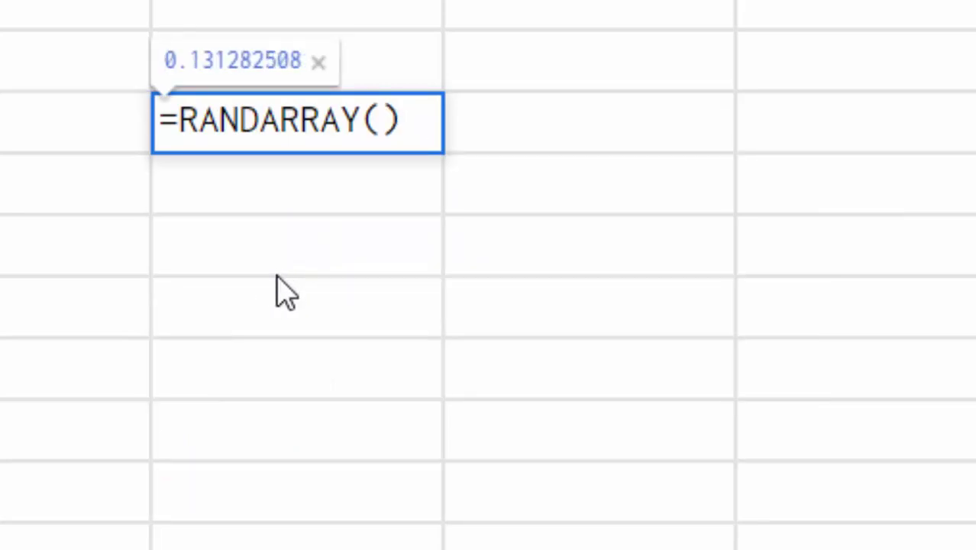
key("Return")
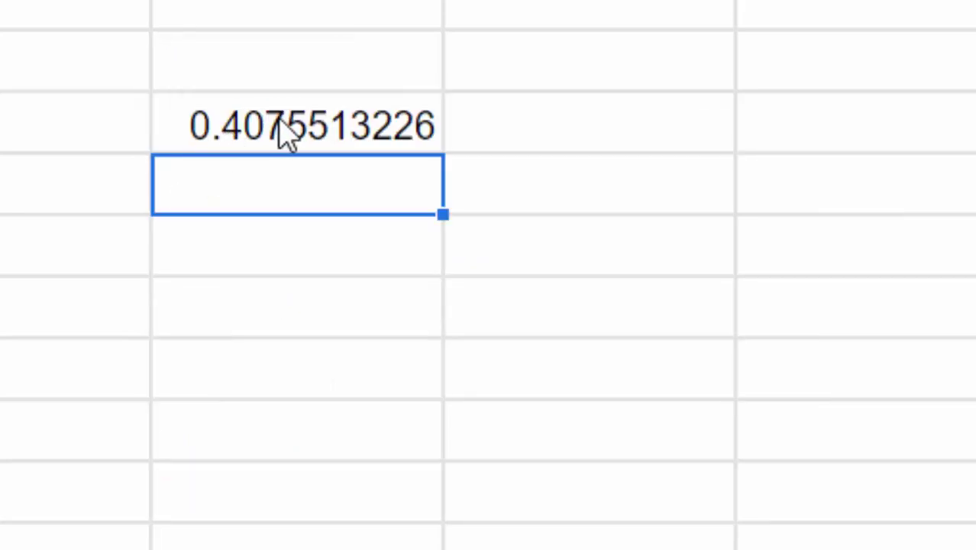
- Fill the B3 random formula down to row 8 and across columns A through E
left_click(304, 131)
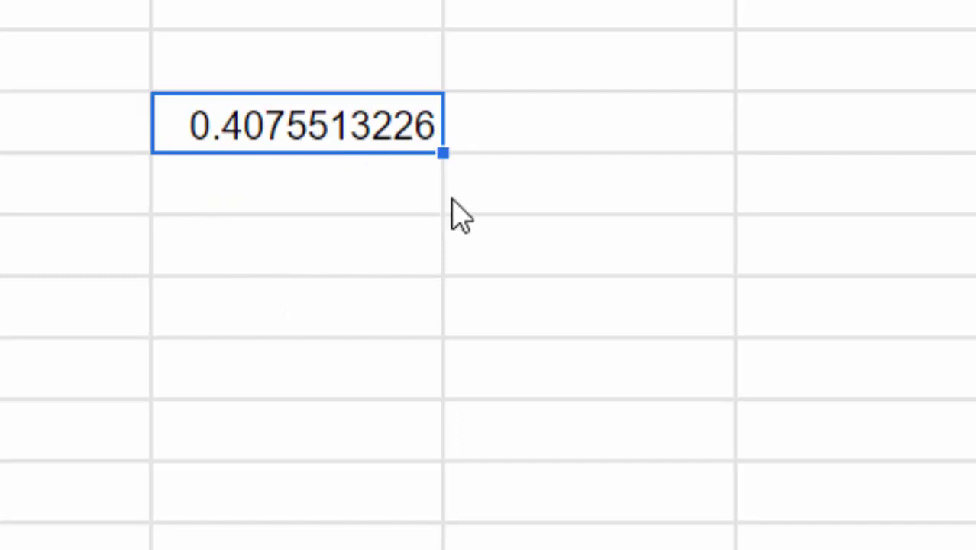
left_click_drag(443, 152, 446, 458)
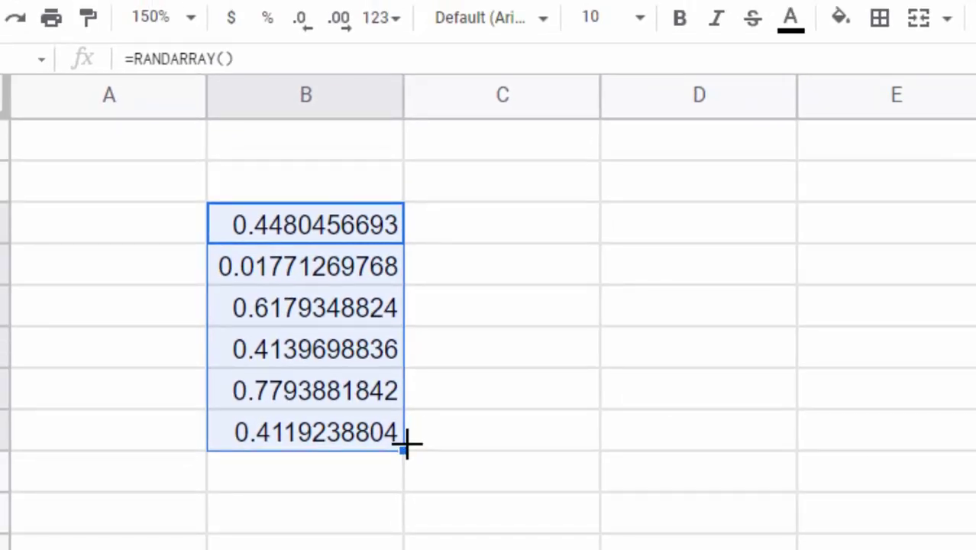
left_click_drag(375, 448, 217, 413)
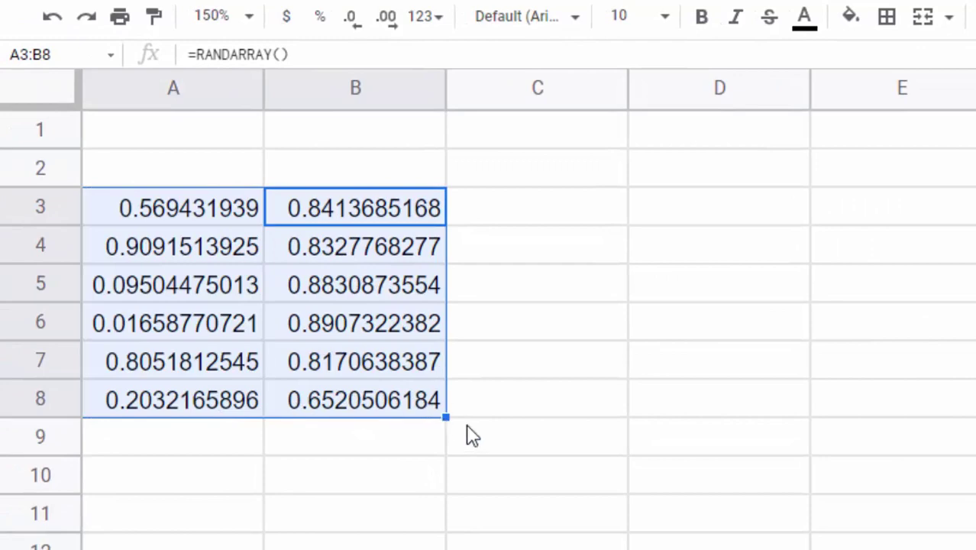
left_click_drag(442, 418, 974, 413)
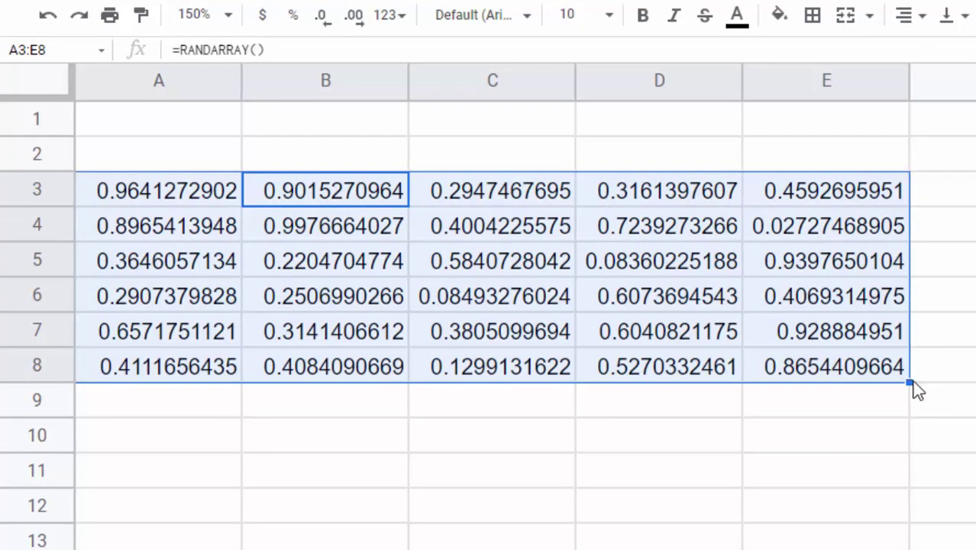
- Select A2:F9 and delete all the random numbers
left_click_drag(946, 441, 63, 290)
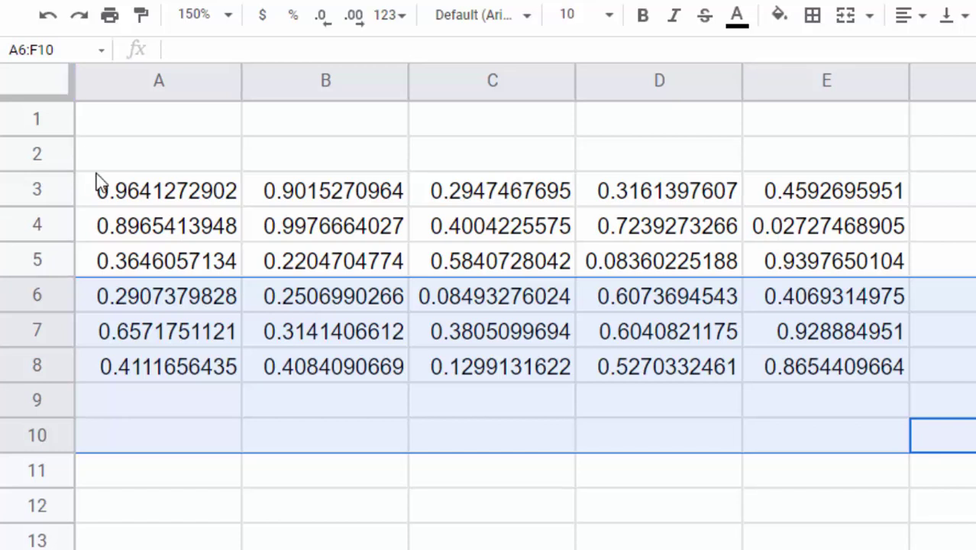
mouse_move(104, 166)
left_mouse_down()
mouse_move(587, 361)
mouse_move(971, 403)
left_mouse_up()
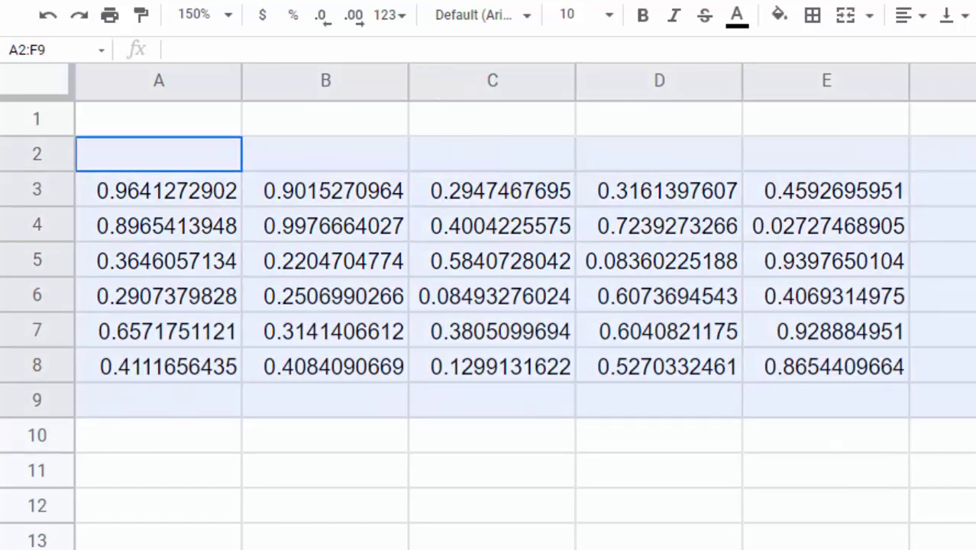
key("Delete")
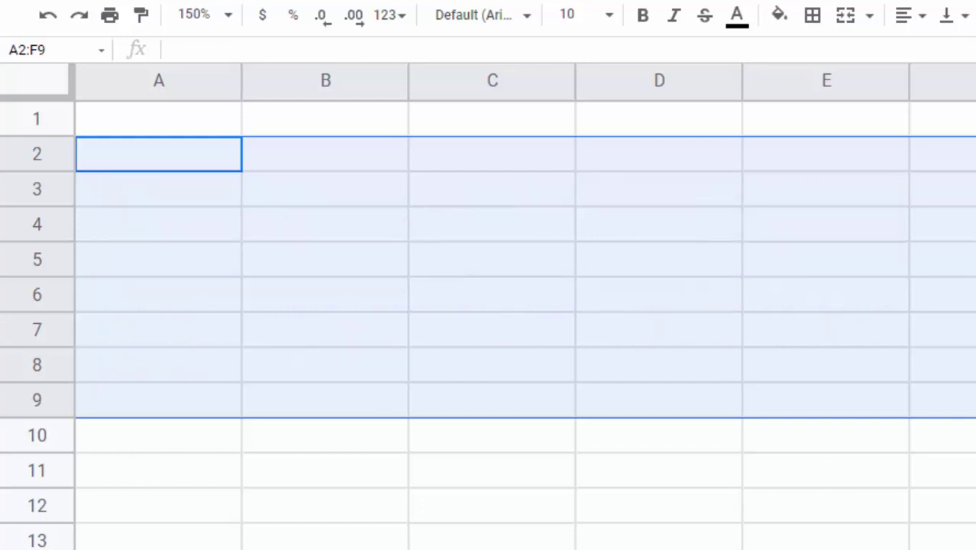
- Enter =RANDARRAY(2,3,6,9) in C3, which returns a #N/A error
left_click(427, 206)
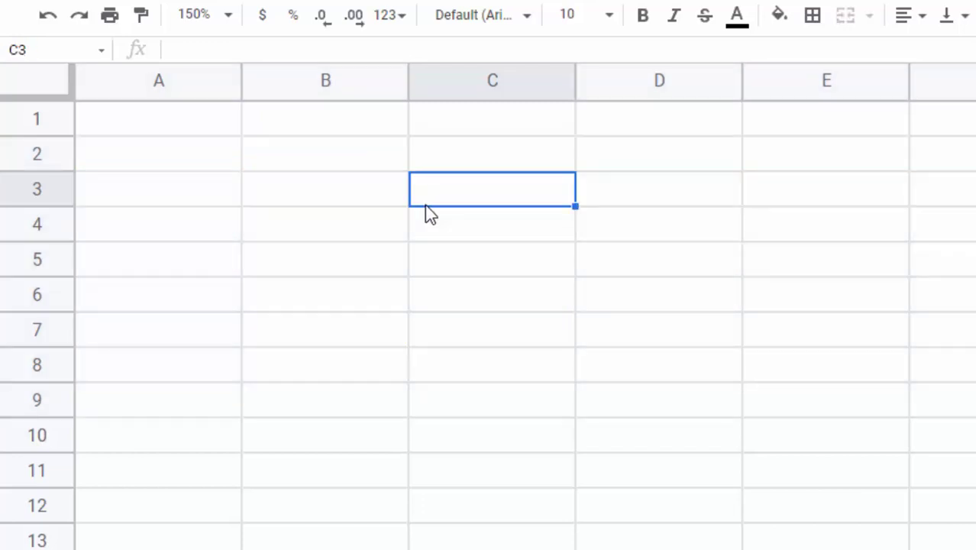
type("=ra")
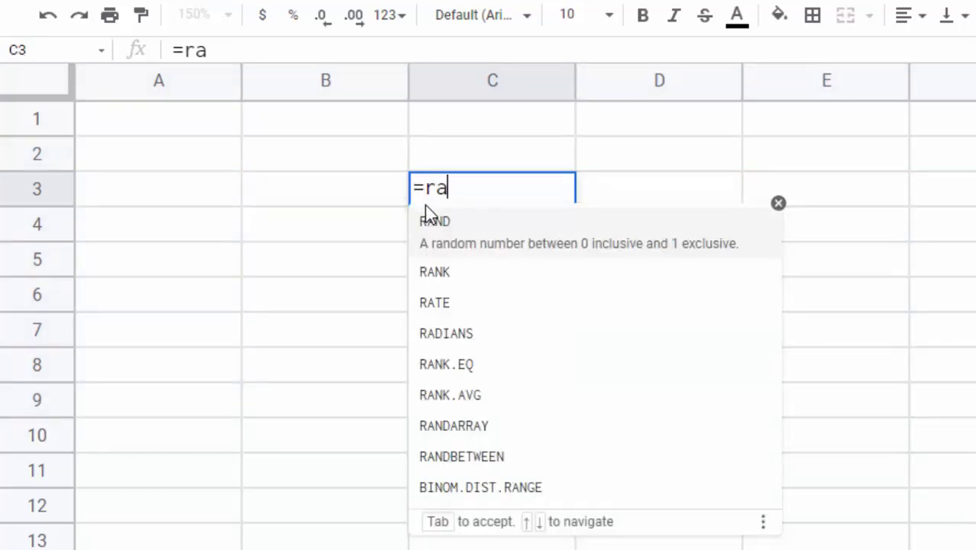
type("nd")
type("a")
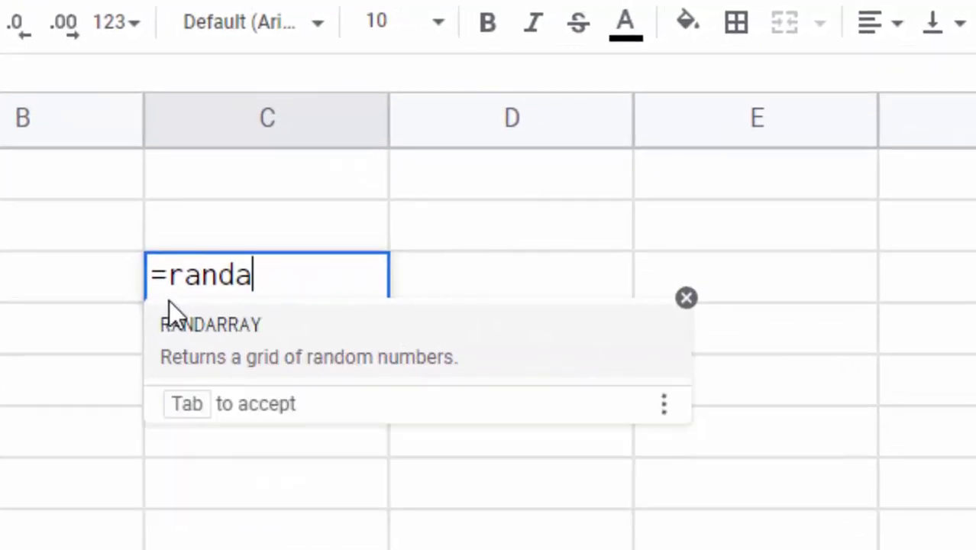
type("rr")
key("Tab")
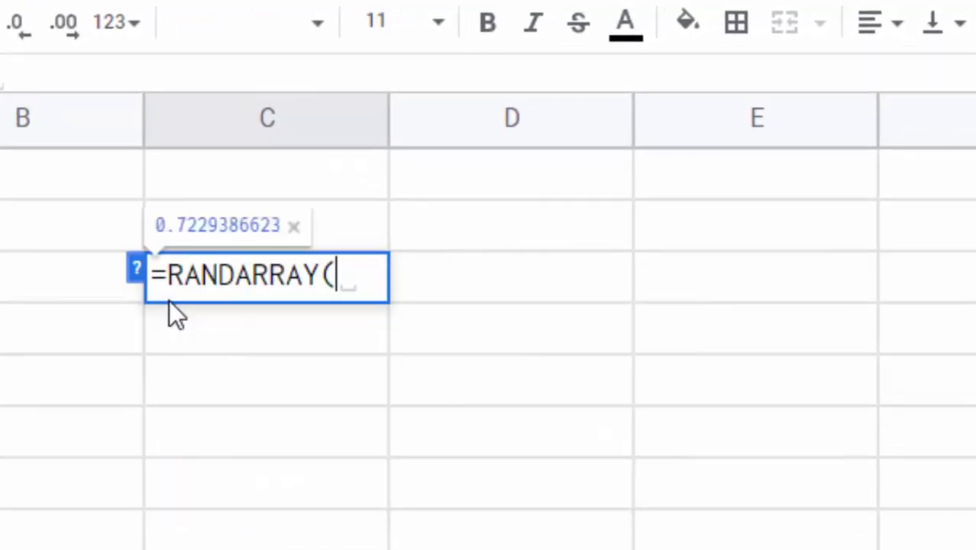
type("2")
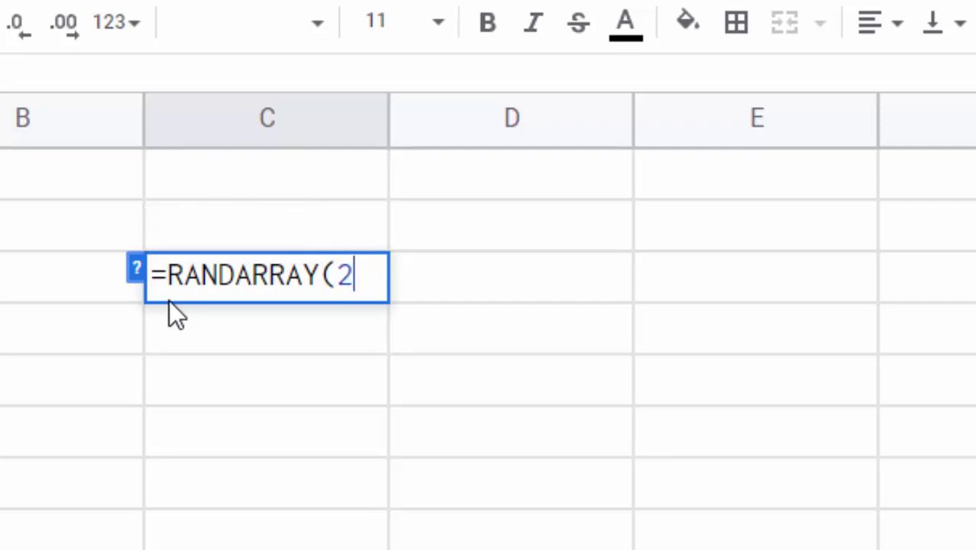
type(",3")
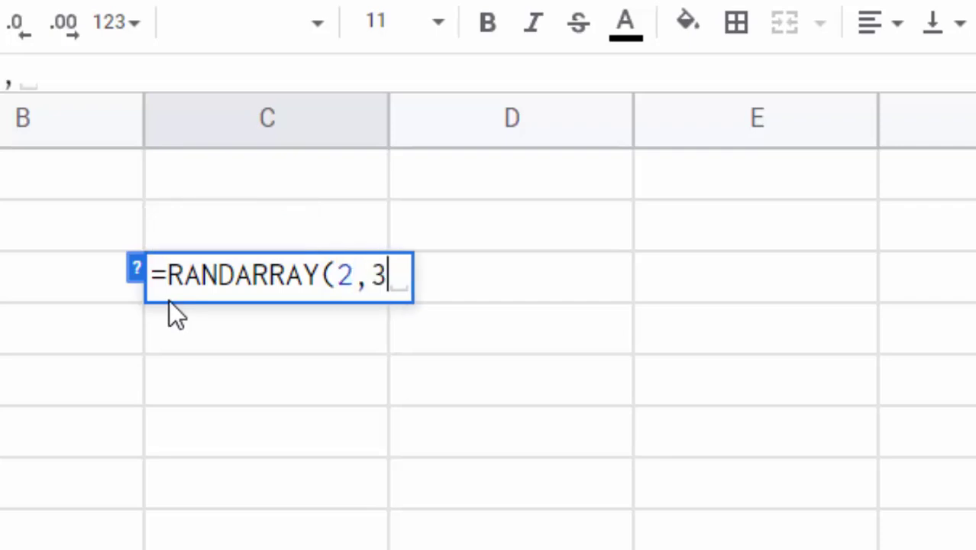
type(",,")
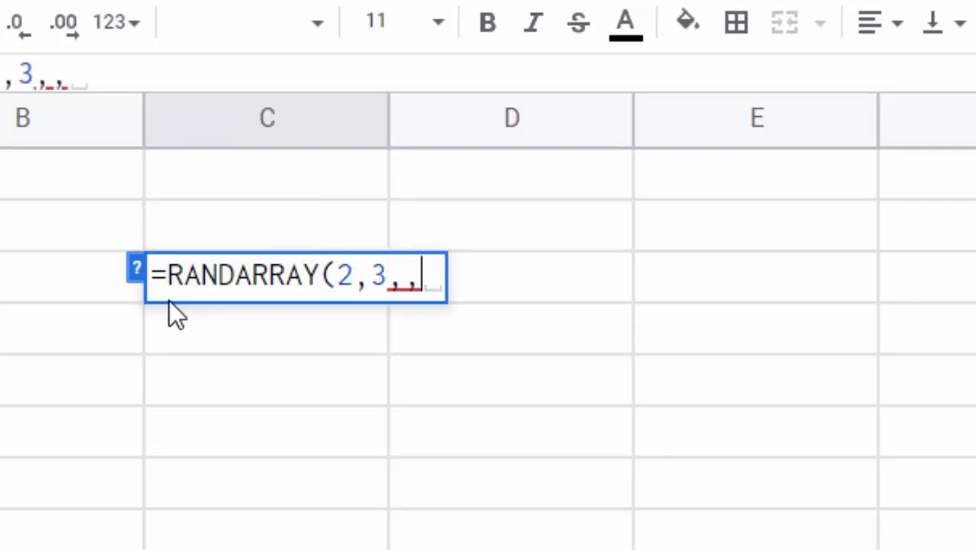
type("6,")
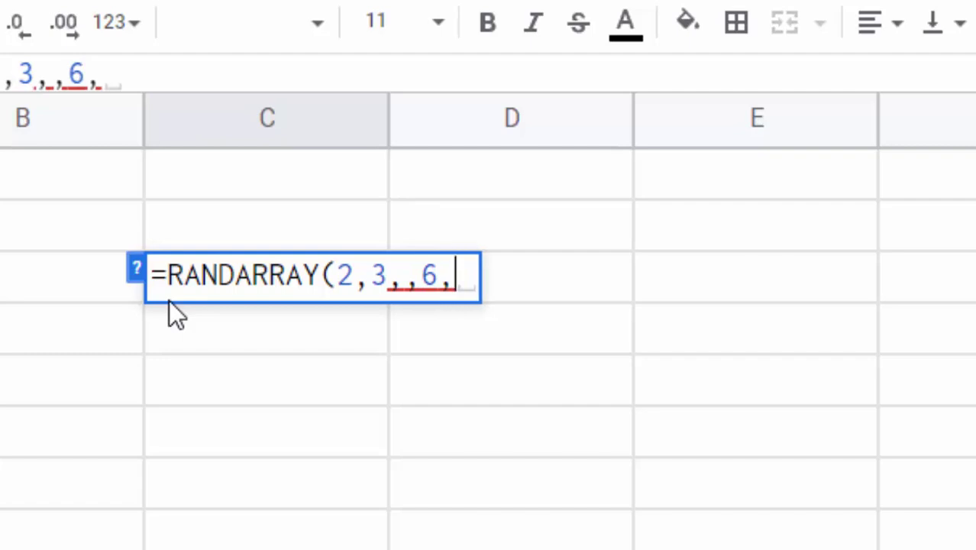
type("9")
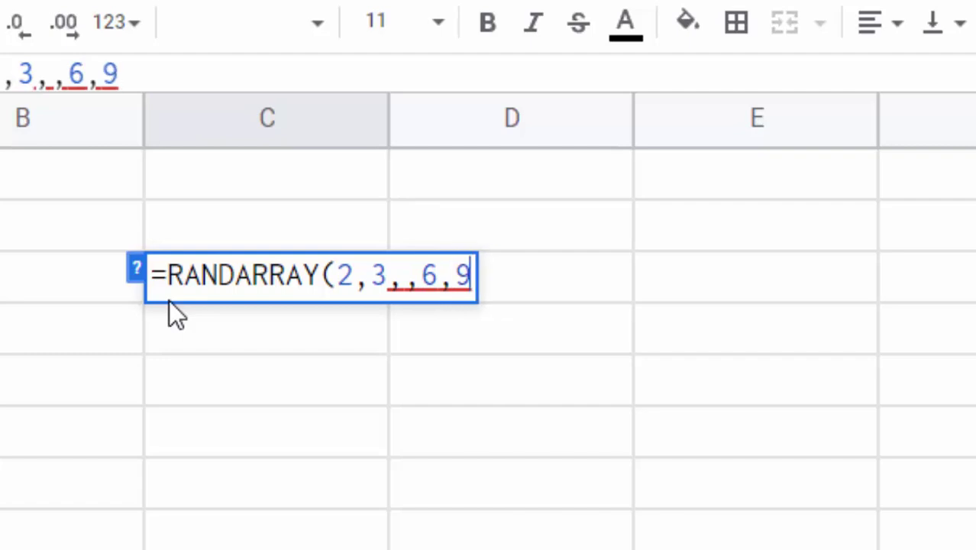
type(")")
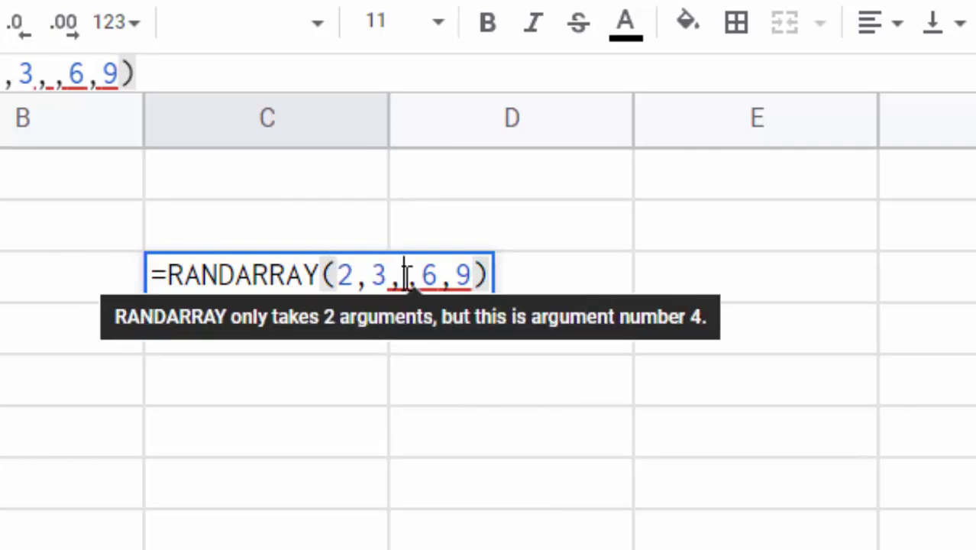
key("Delete")
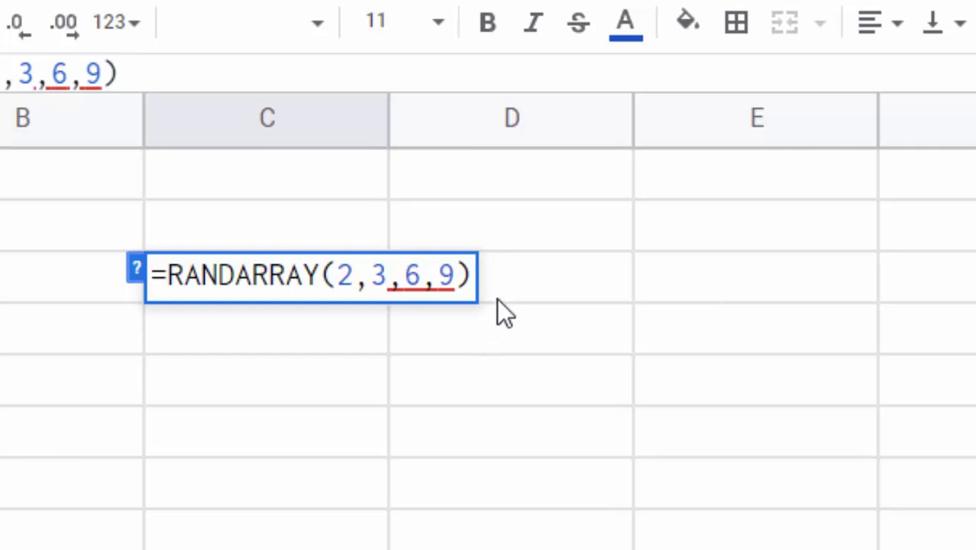
left_click(553, 262)
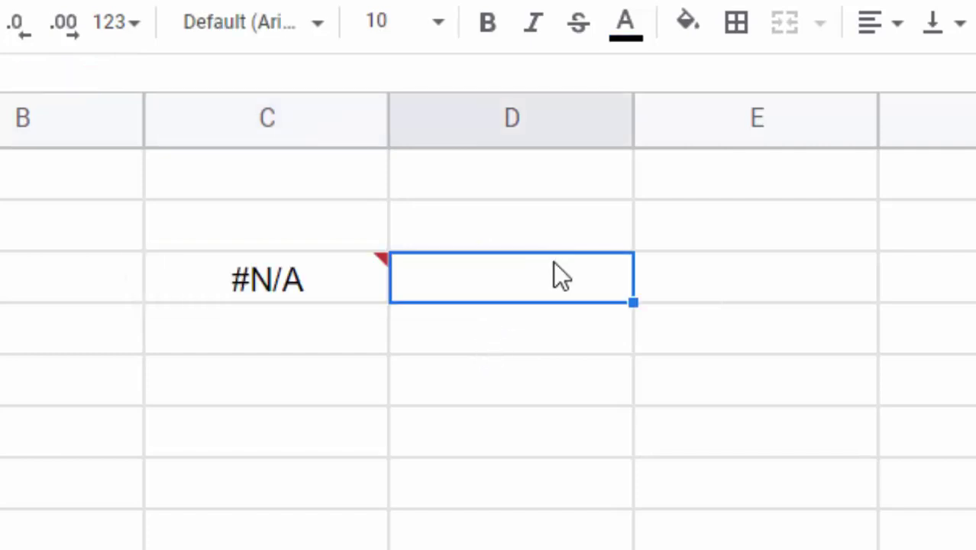
left_click(247, 281)
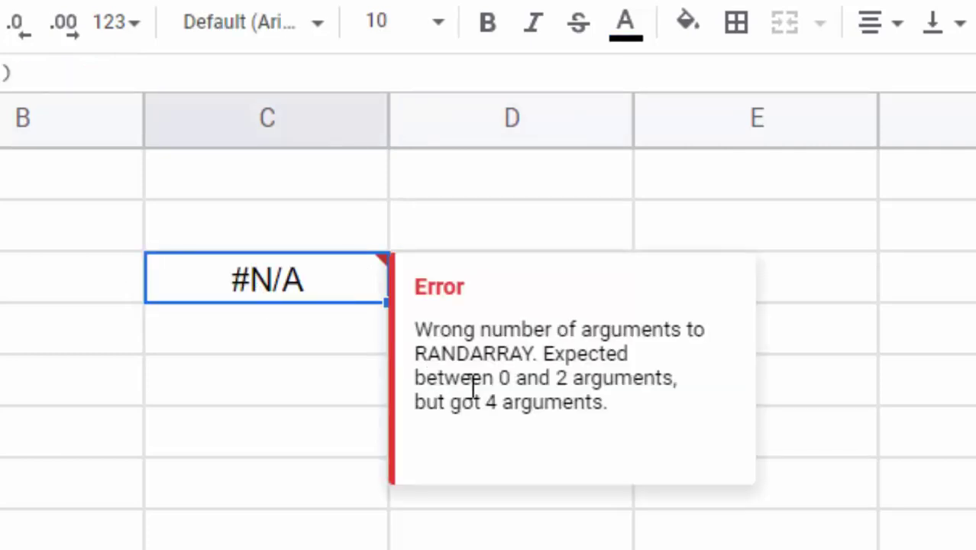
- Replace the #N/A formula with =RANDARRAY(2,8) to spill a 2×8 random grid
key("Delete")
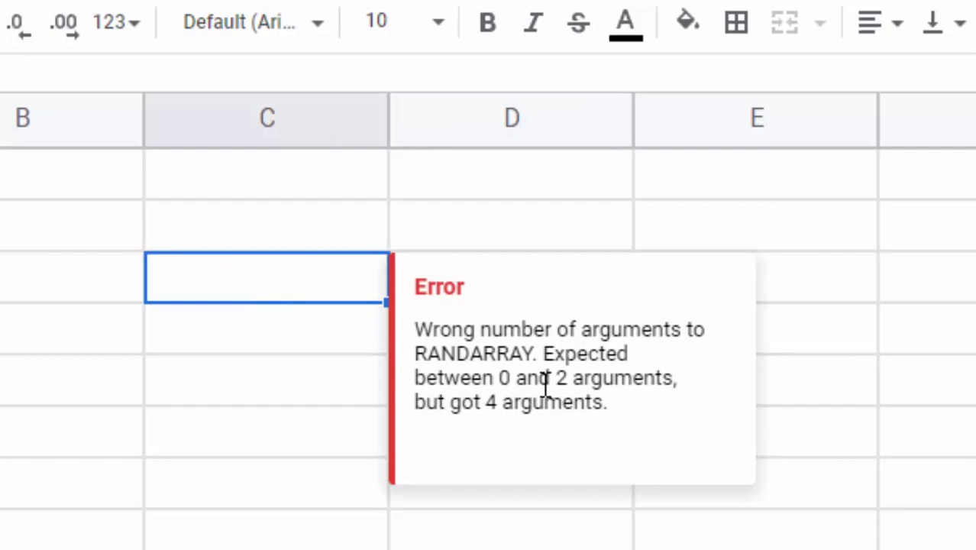
type("=")
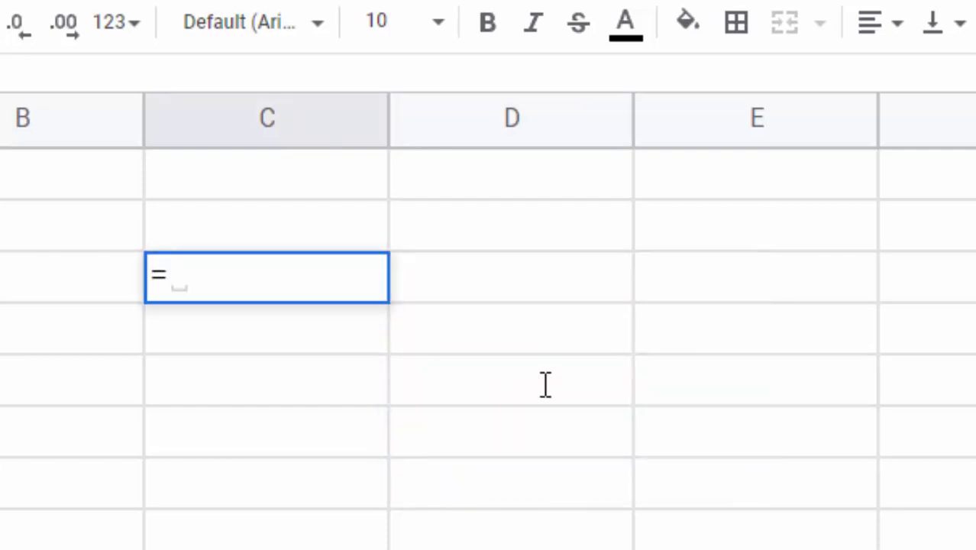
type("rand")
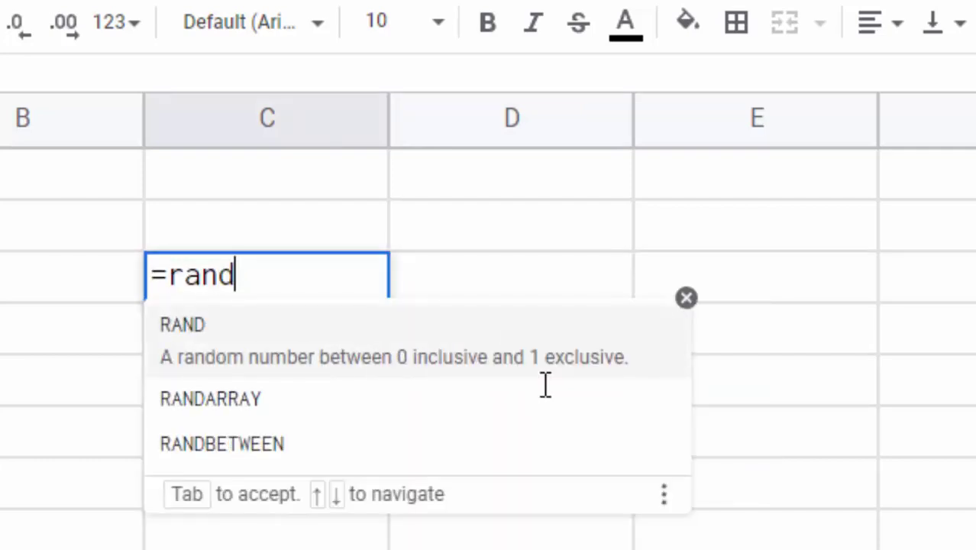
type("a")
key("Tab")
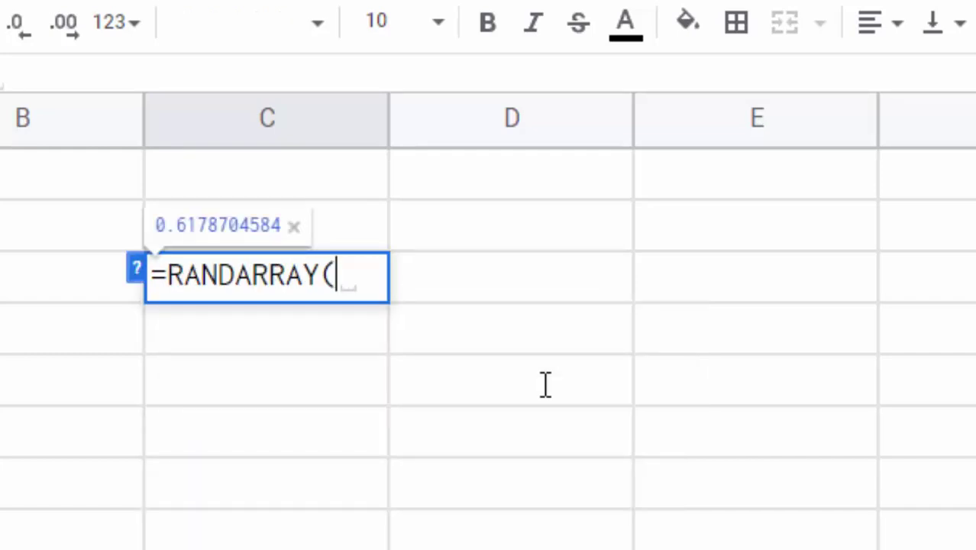
type("2")
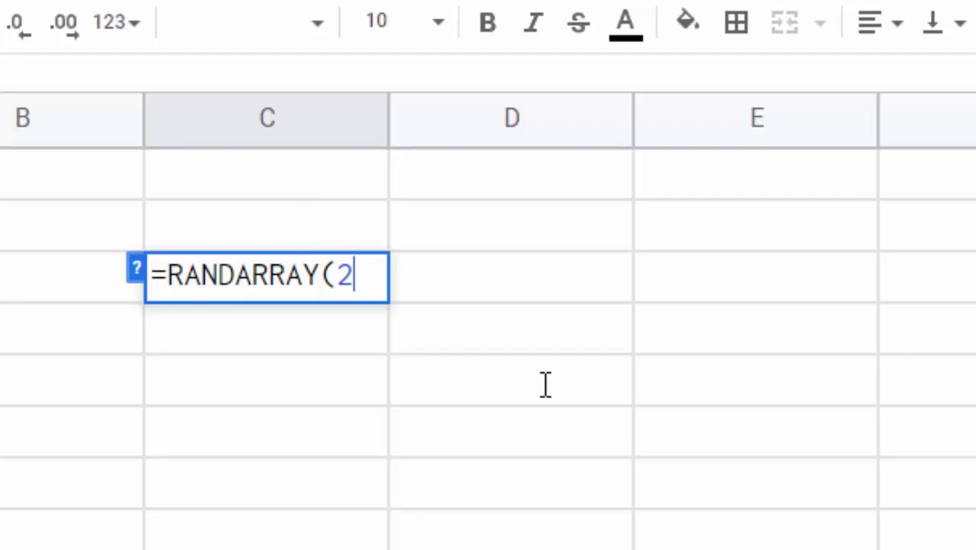
type(",")
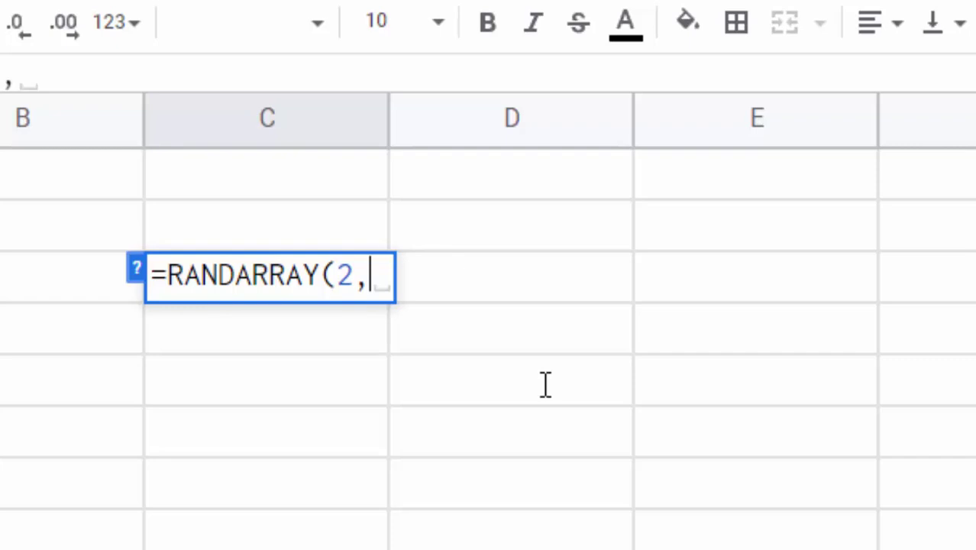
type("8)")
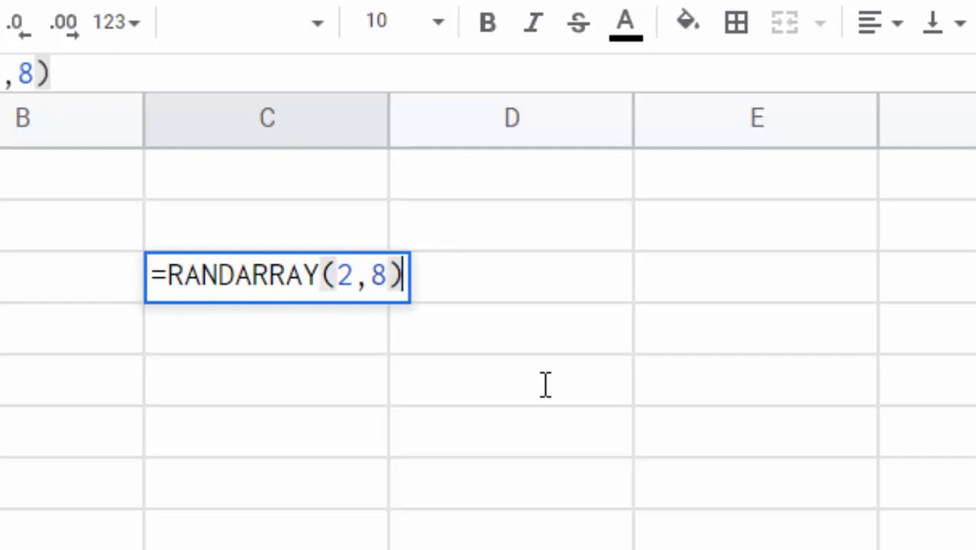
key("Return")
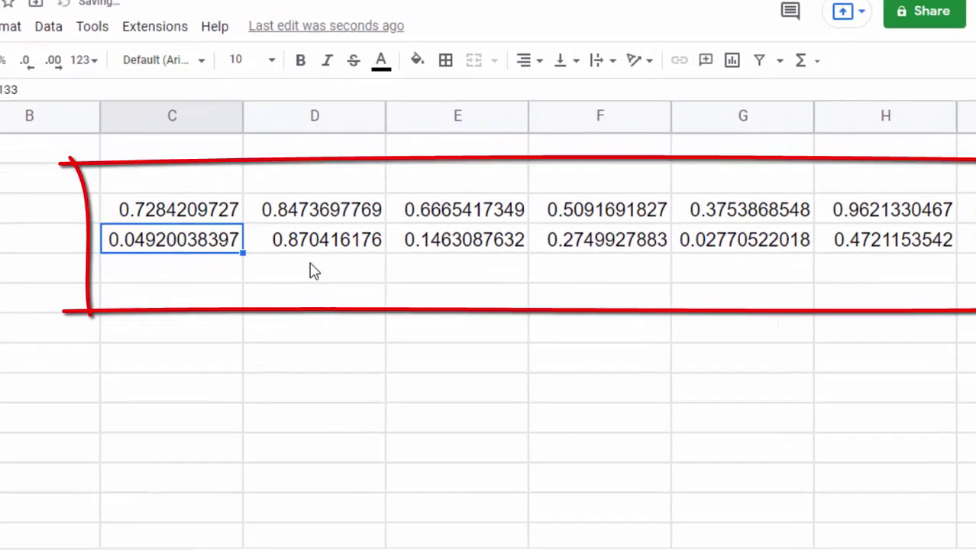
left_click(207, 111)
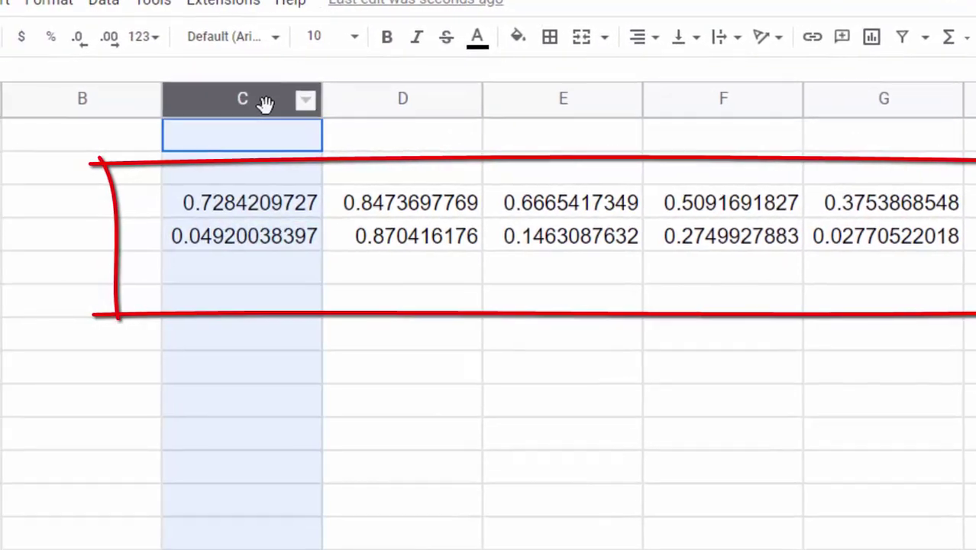
left_click(422, 93)
left_click(592, 93)
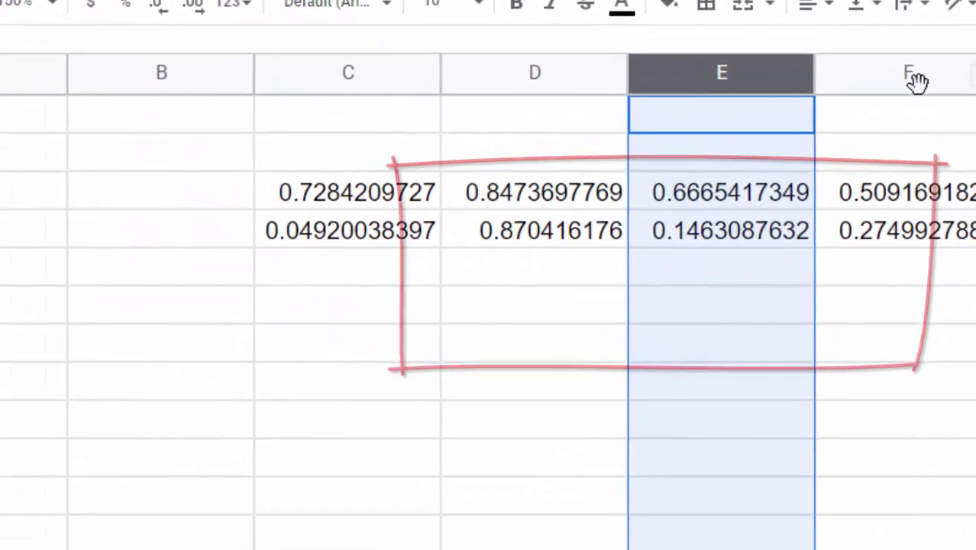
left_click(877, 84)
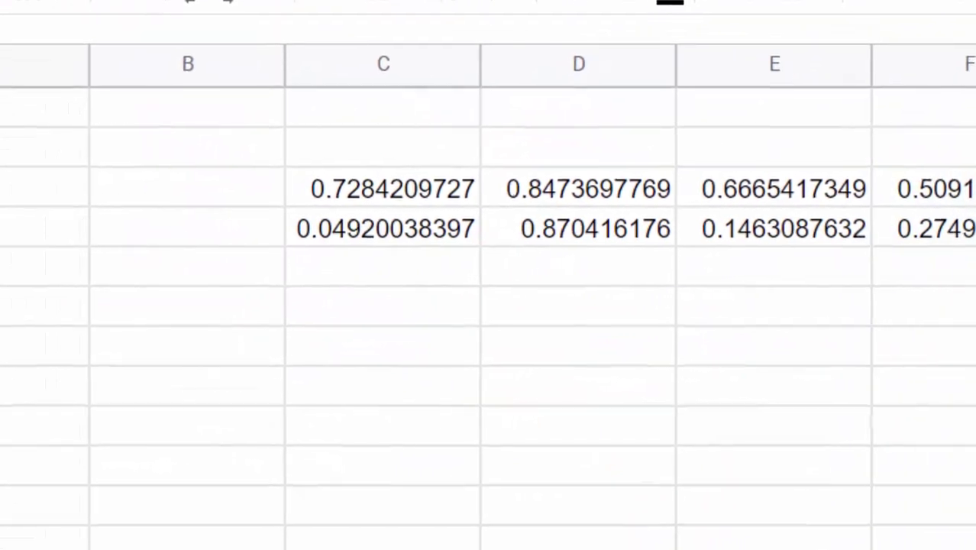
left_click(733, 111)
left_click(834, 113)
left_click(943, 110)
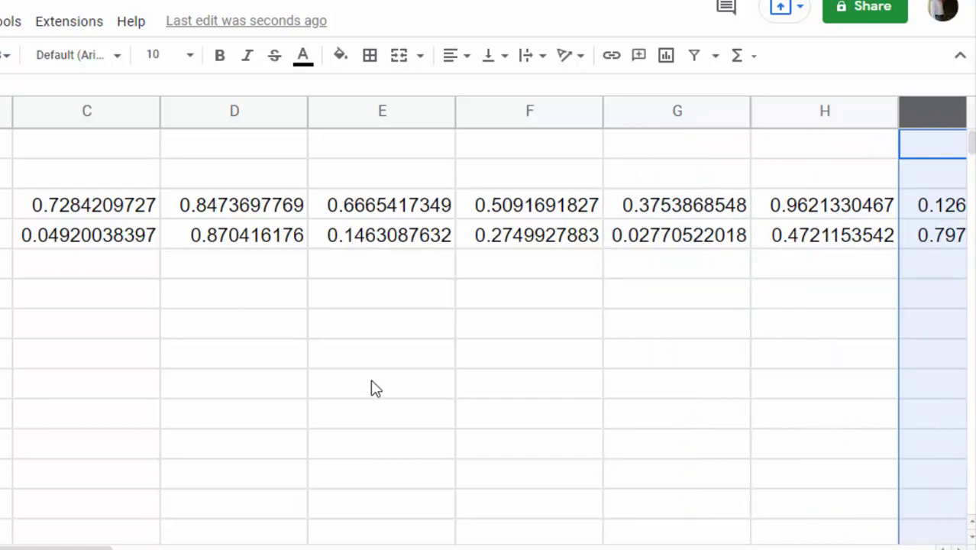
left_click(484, 294)
key("Right")
key("Right")
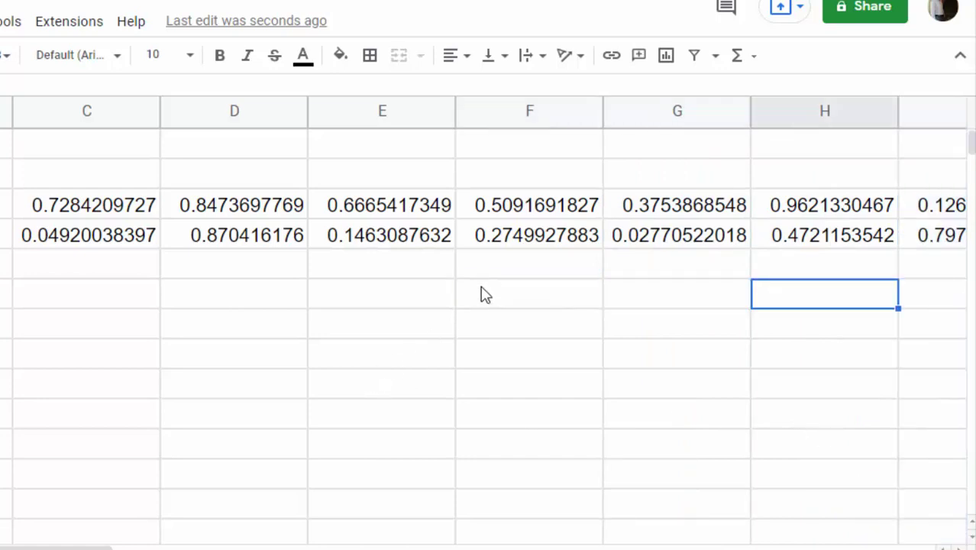
key("Right")
key("Right")
key("Right")
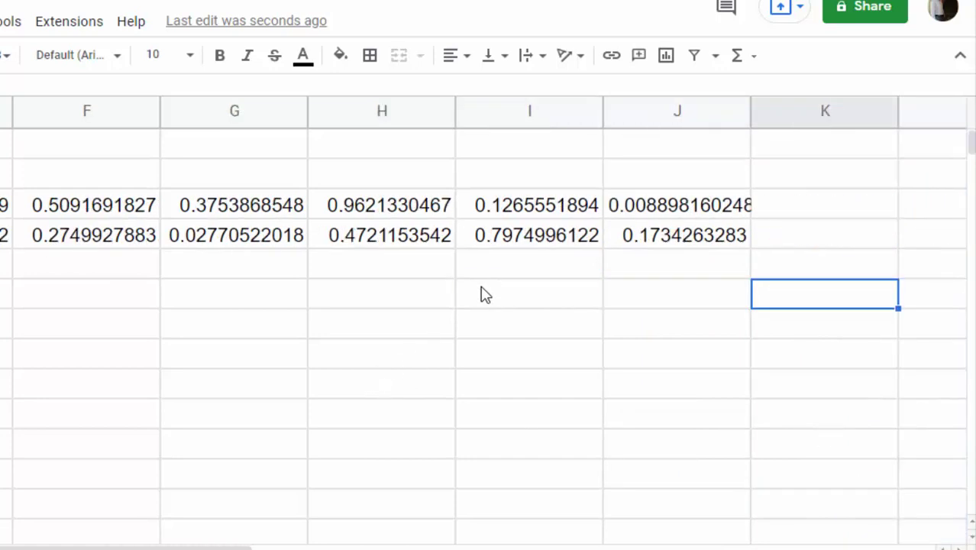
key("Left")
key("Left")
key("Left")
key("Left")
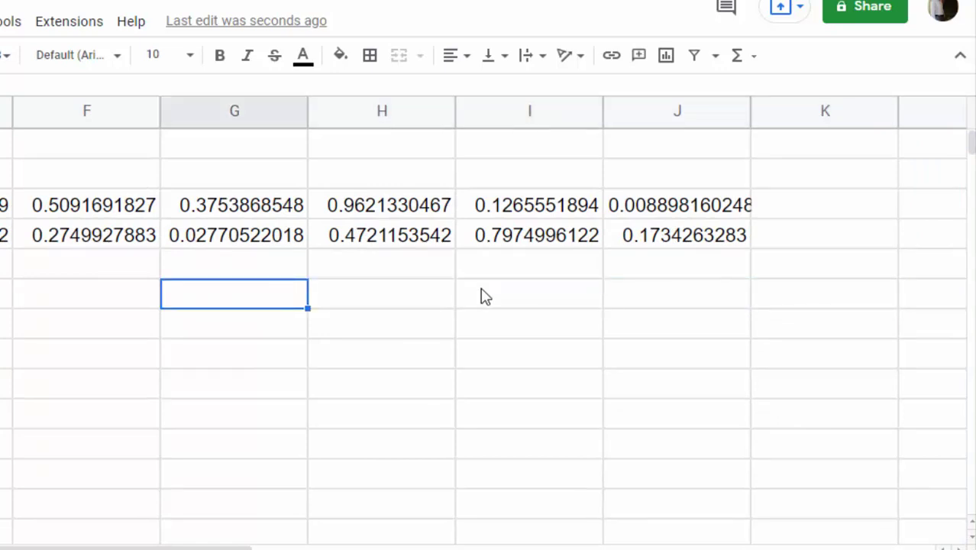
key("Left")
key("Left")
key("Left")
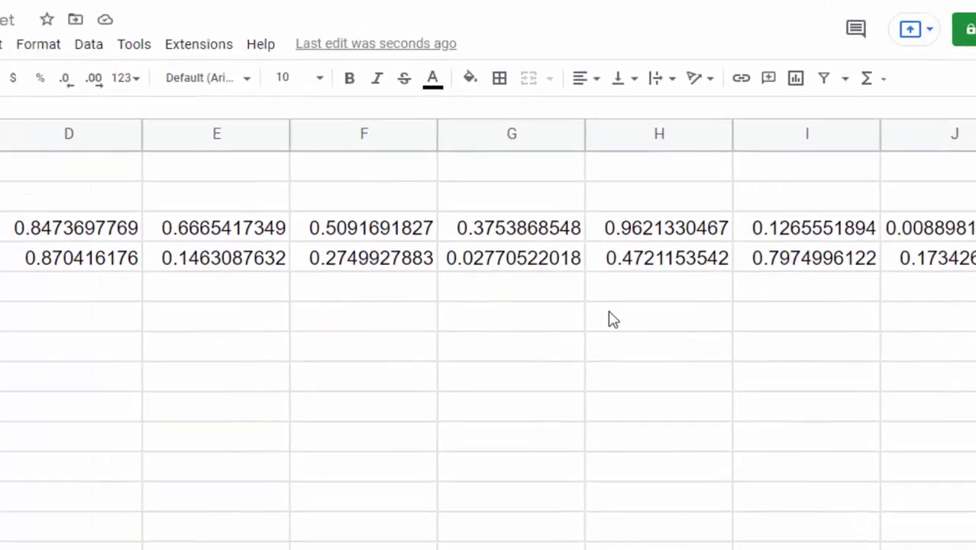
left_click(267, 389)
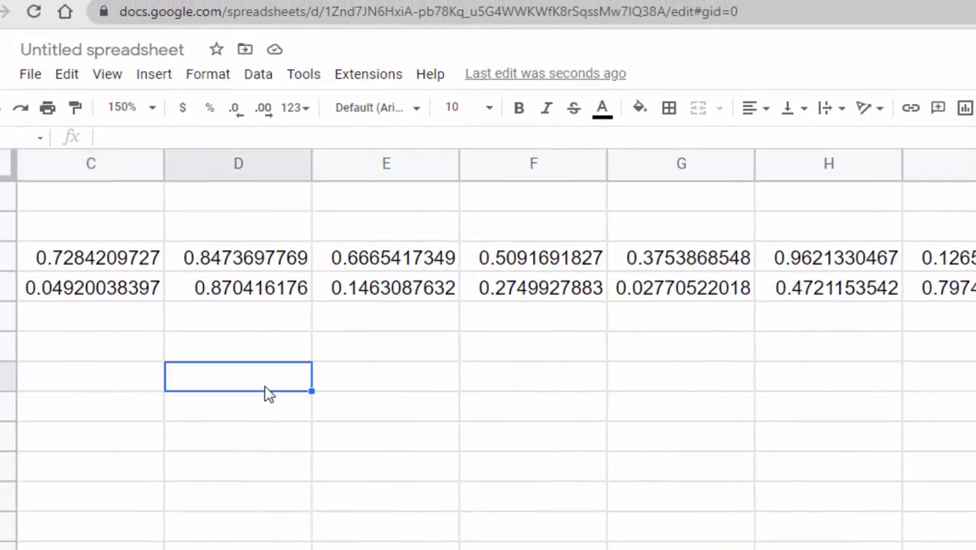
- Enter =RANDARRAY(3,2) below the first grid to spill a 3×2 block into rows 7–9
type("=ra")
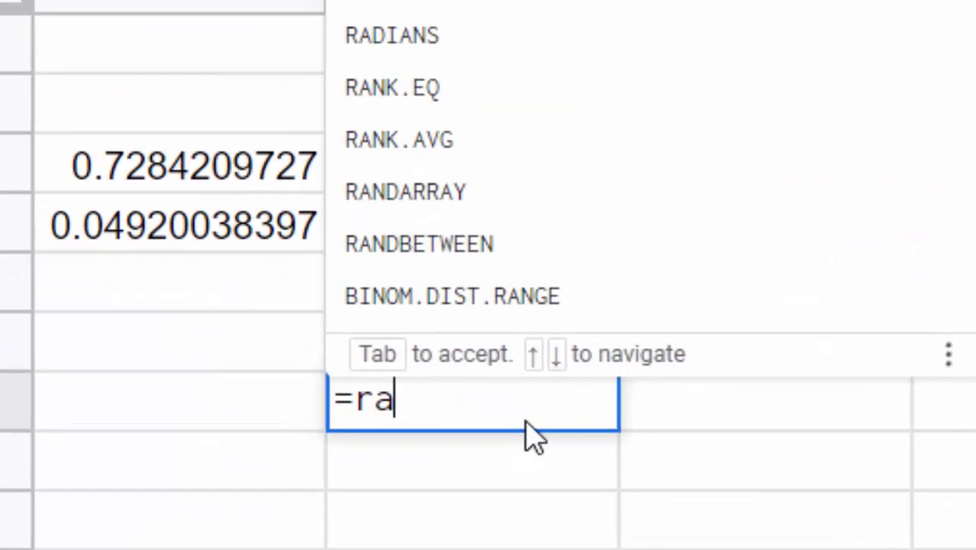
type("nd")
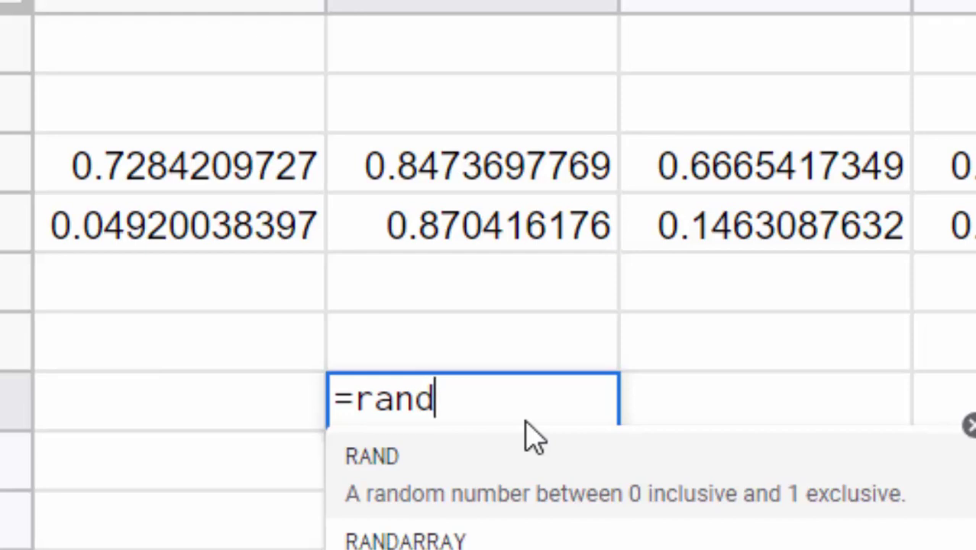
key("Down")
key("Tab")
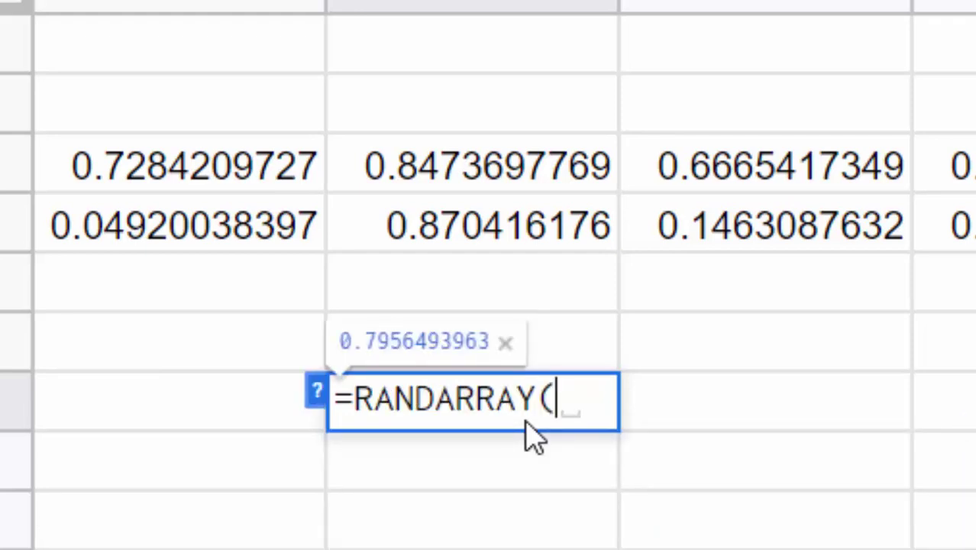
type("3,")
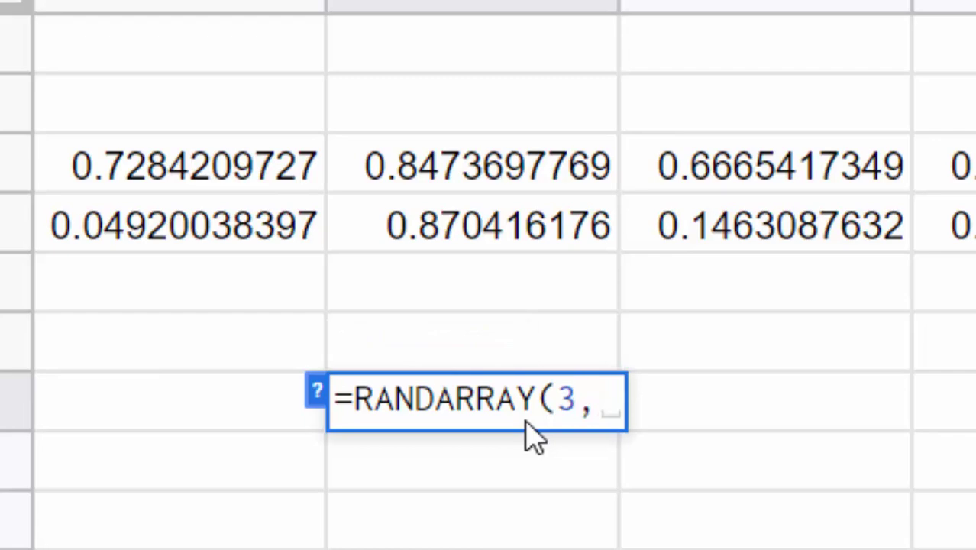
type("2)")
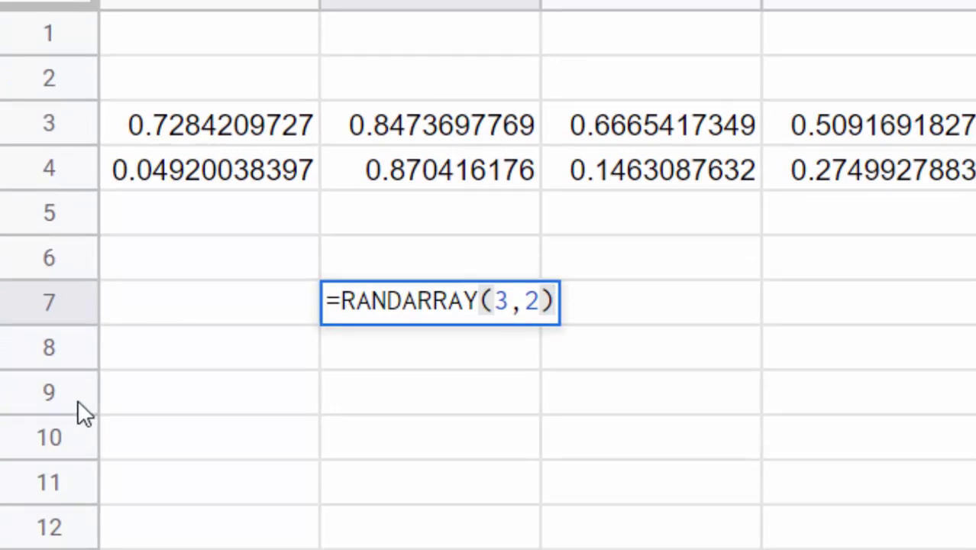
key("Return")
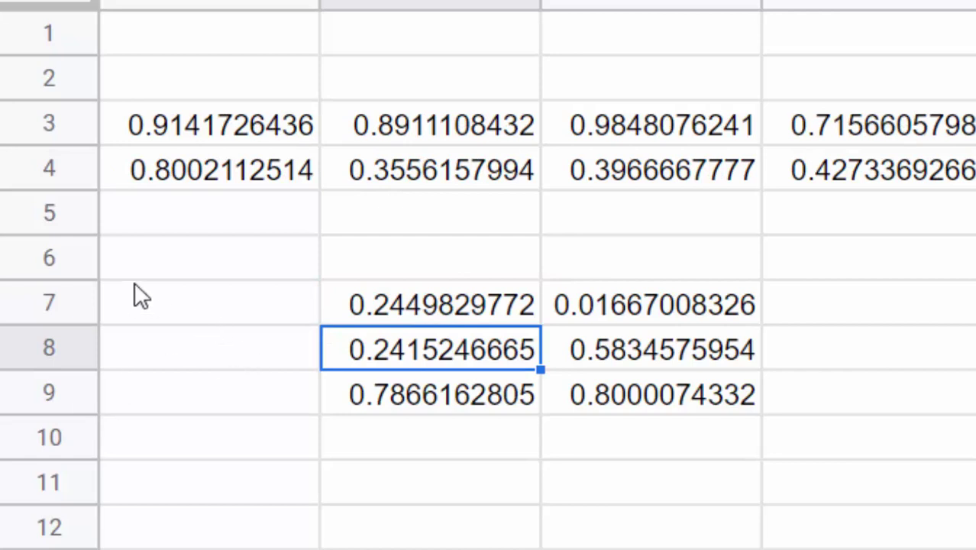
- Color rows 7, 8 and 9 yellow, teal and red
left_click(75, 304)
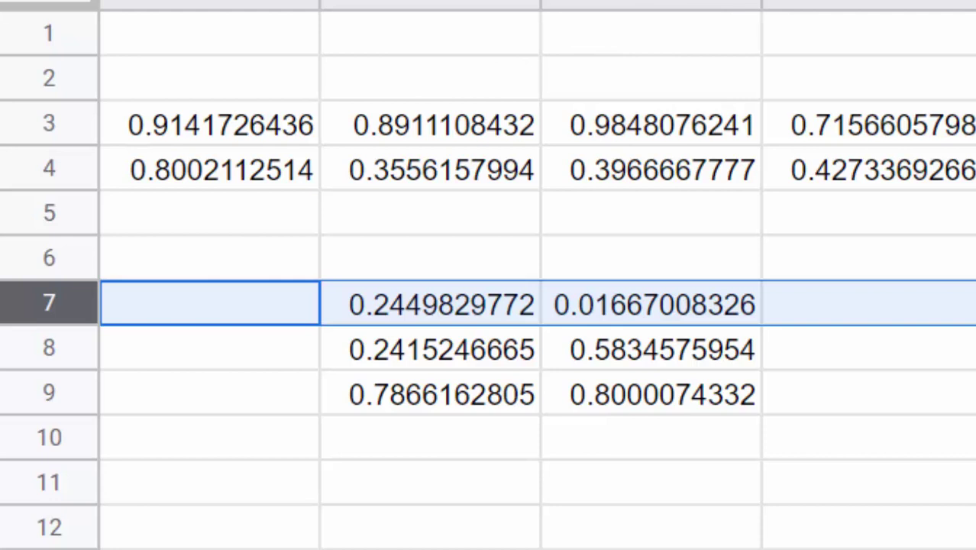
left_click(45, 348)
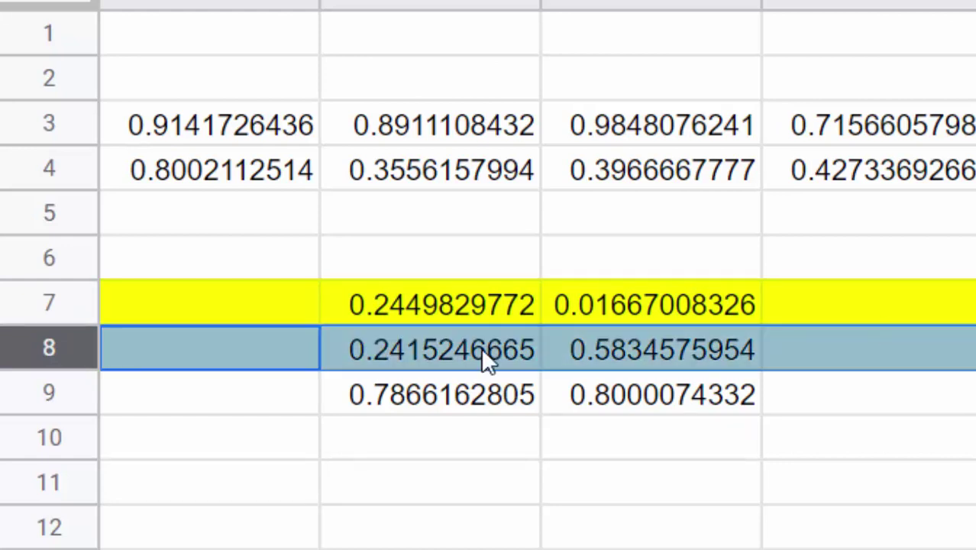
left_click(52, 389)
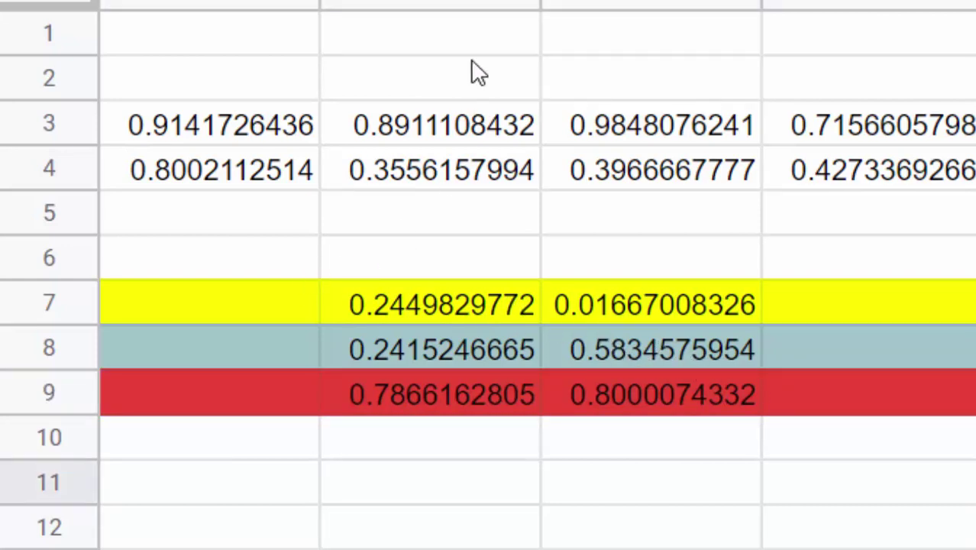
left_click(465, 3)
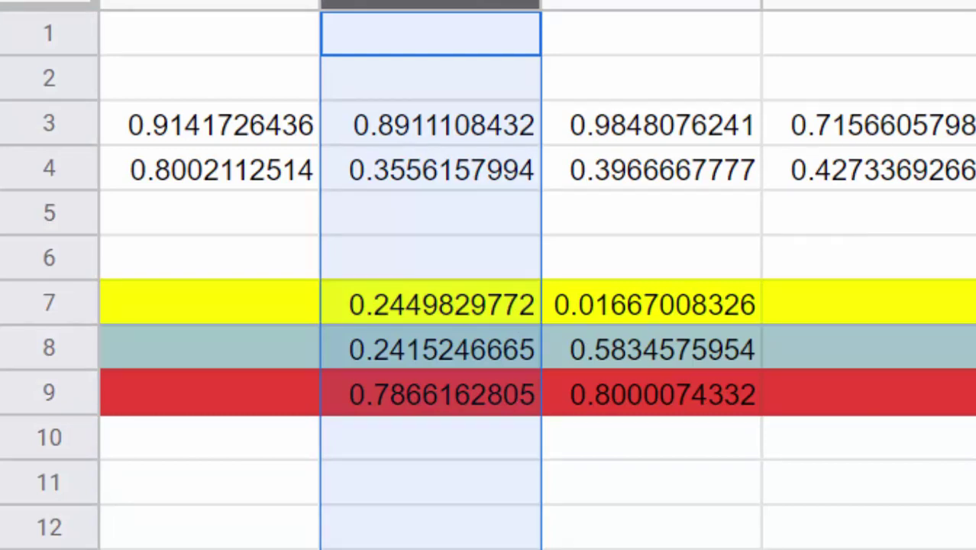
- Fill the second grid column red and make the black first column's numbers white
left_click(701, 4)
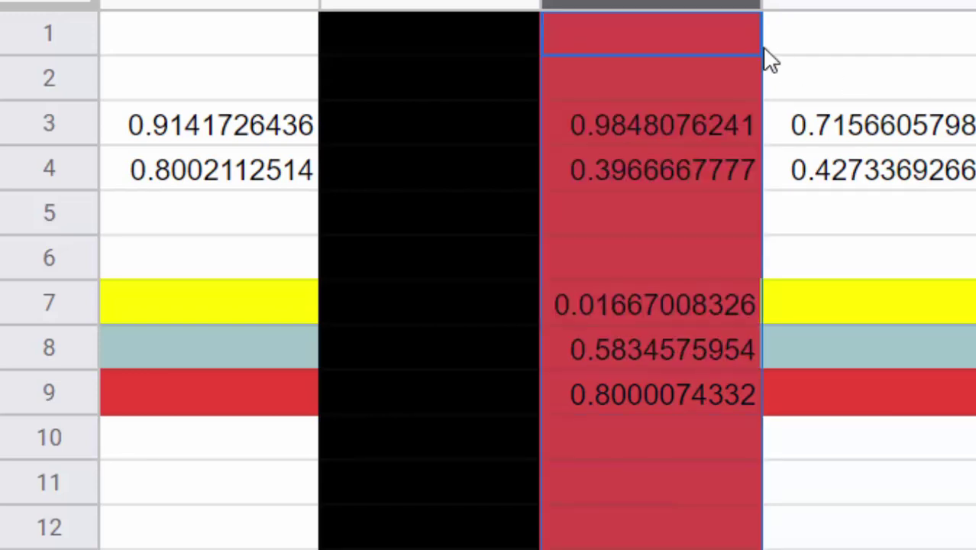
left_click(397, 4)
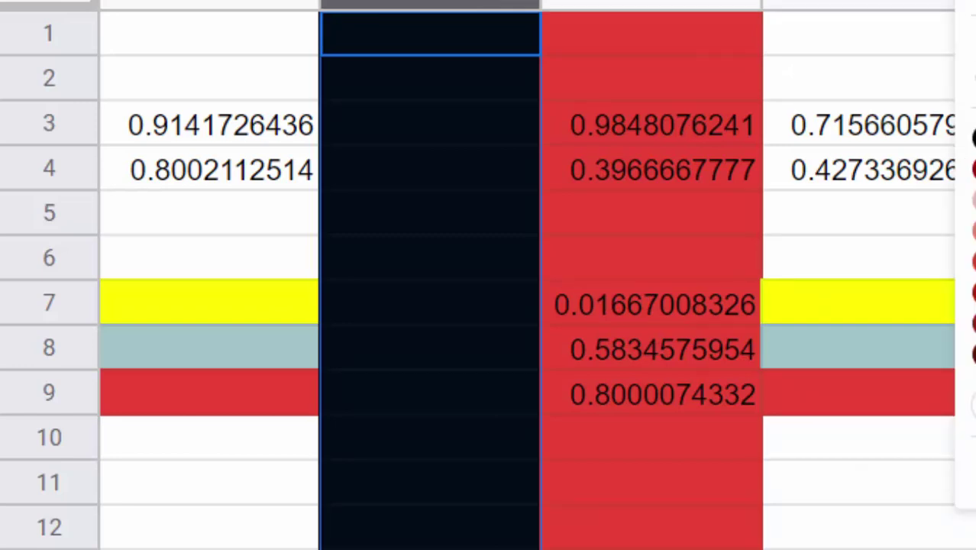
left_click(973, 137)
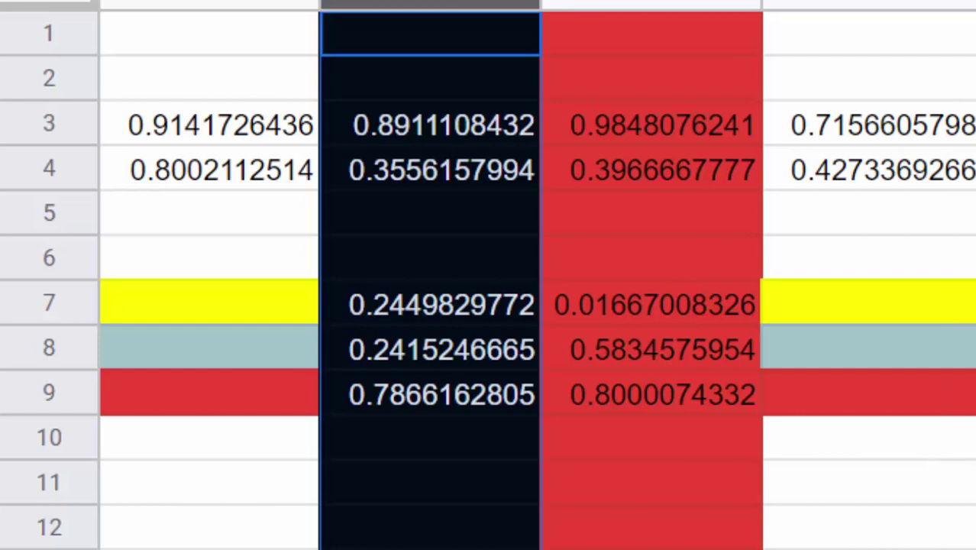